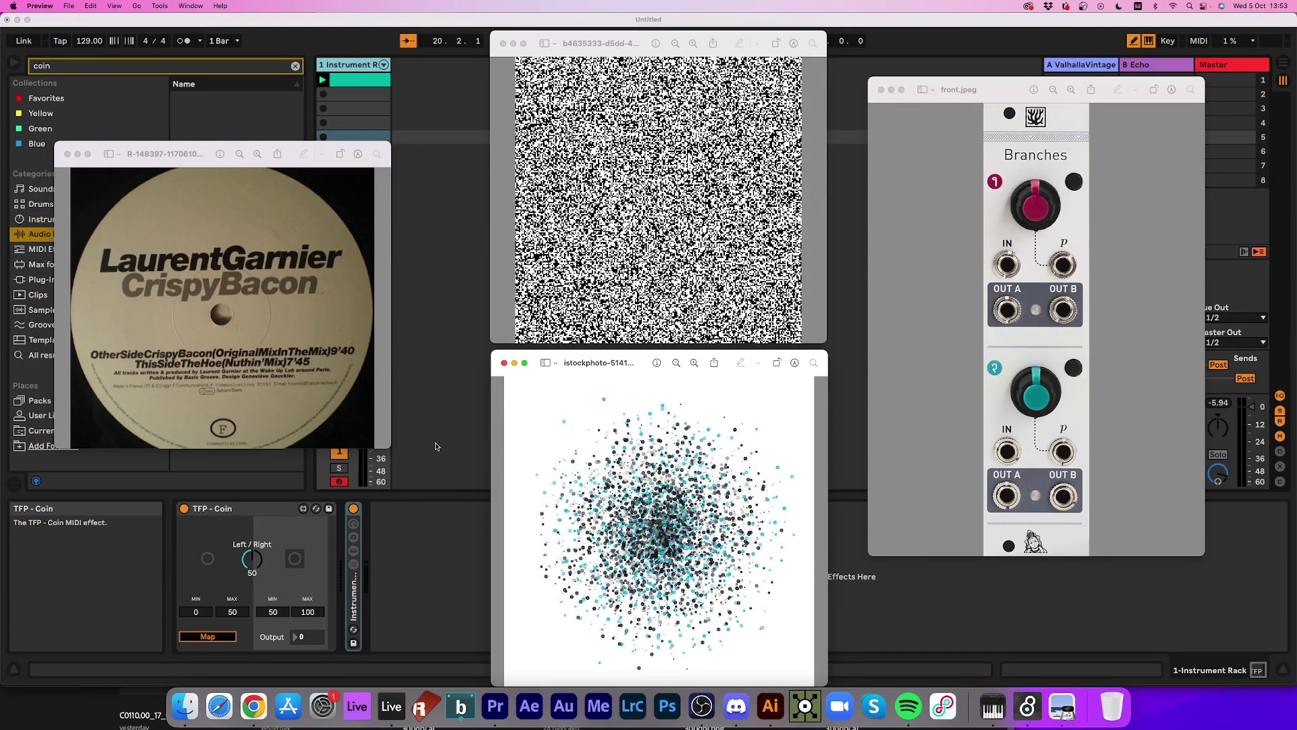
- Bring Live to full screen, play a test note, and pull the track volume down
{"action": "left_click", "coordinate": [438, 447]}
{"action": "left_click", "coordinate": [26, 19]}
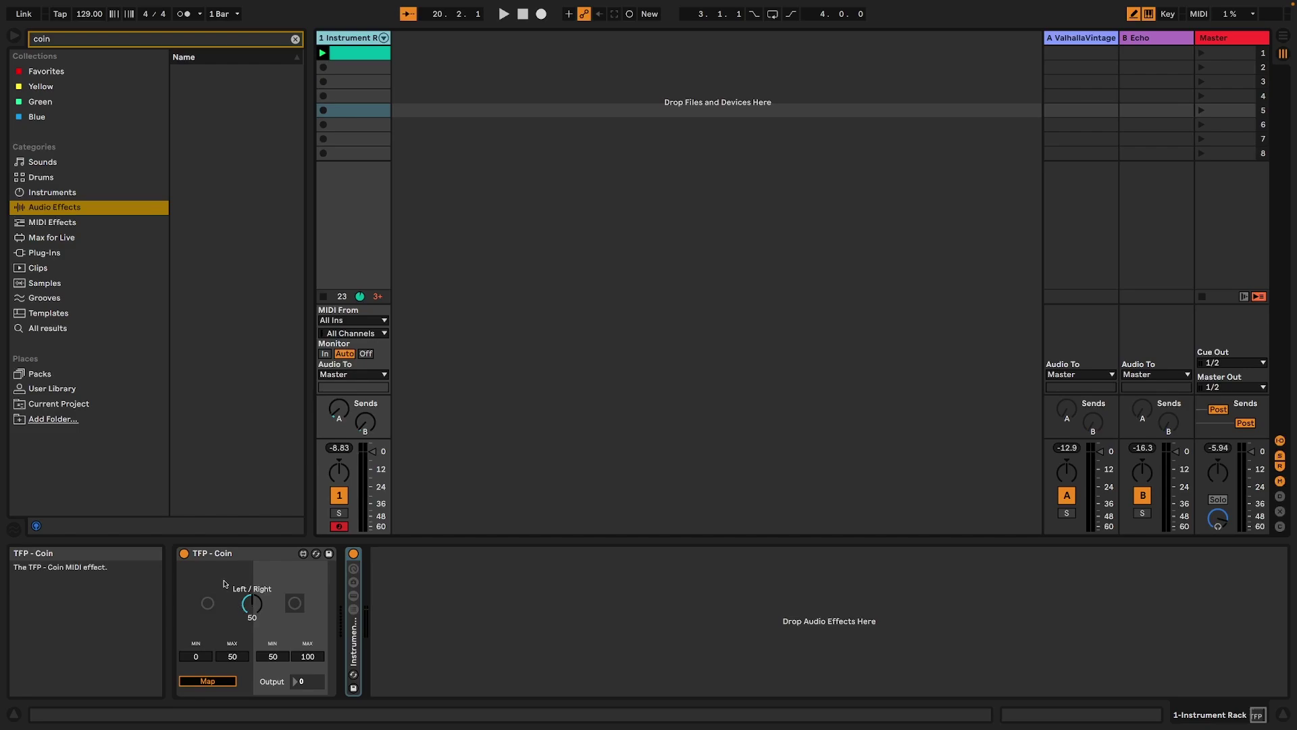
{"action": "key", "text": "a"}
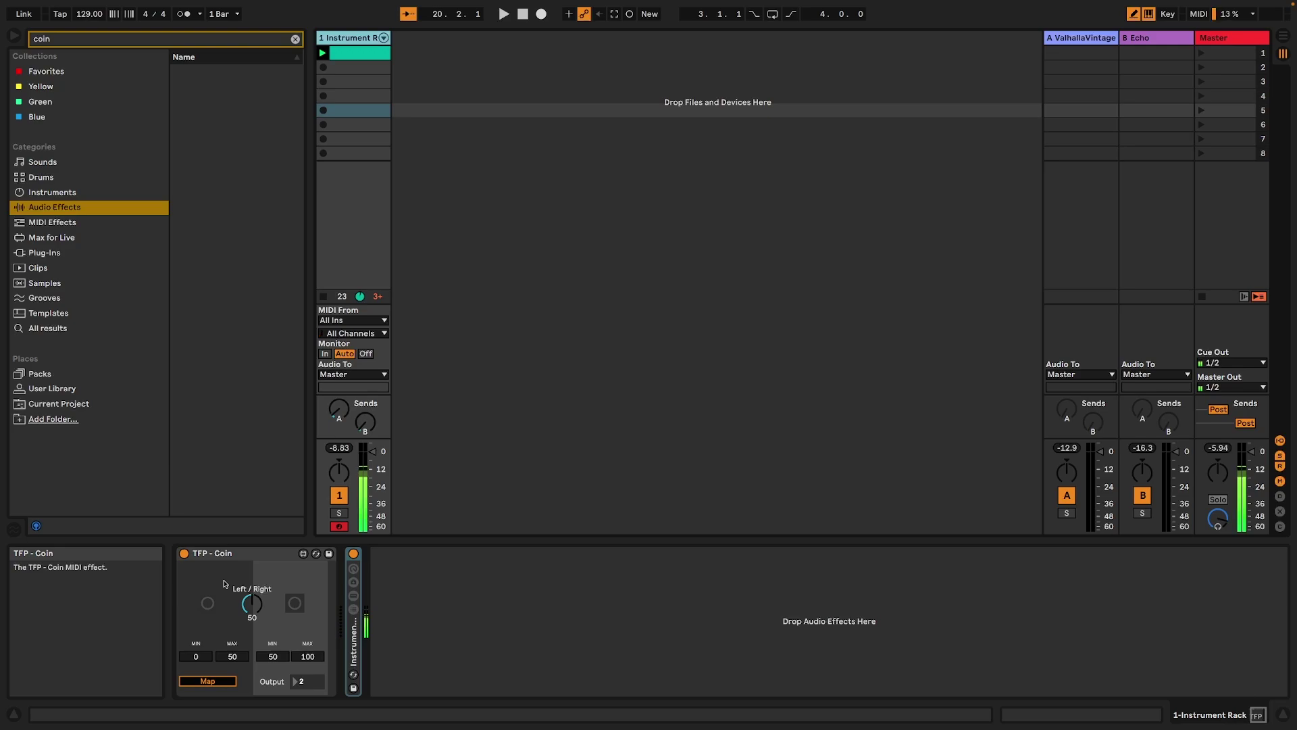
{"action": "left_click_drag", "start_coordinate": [370, 453], "coordinate": [371, 510]}
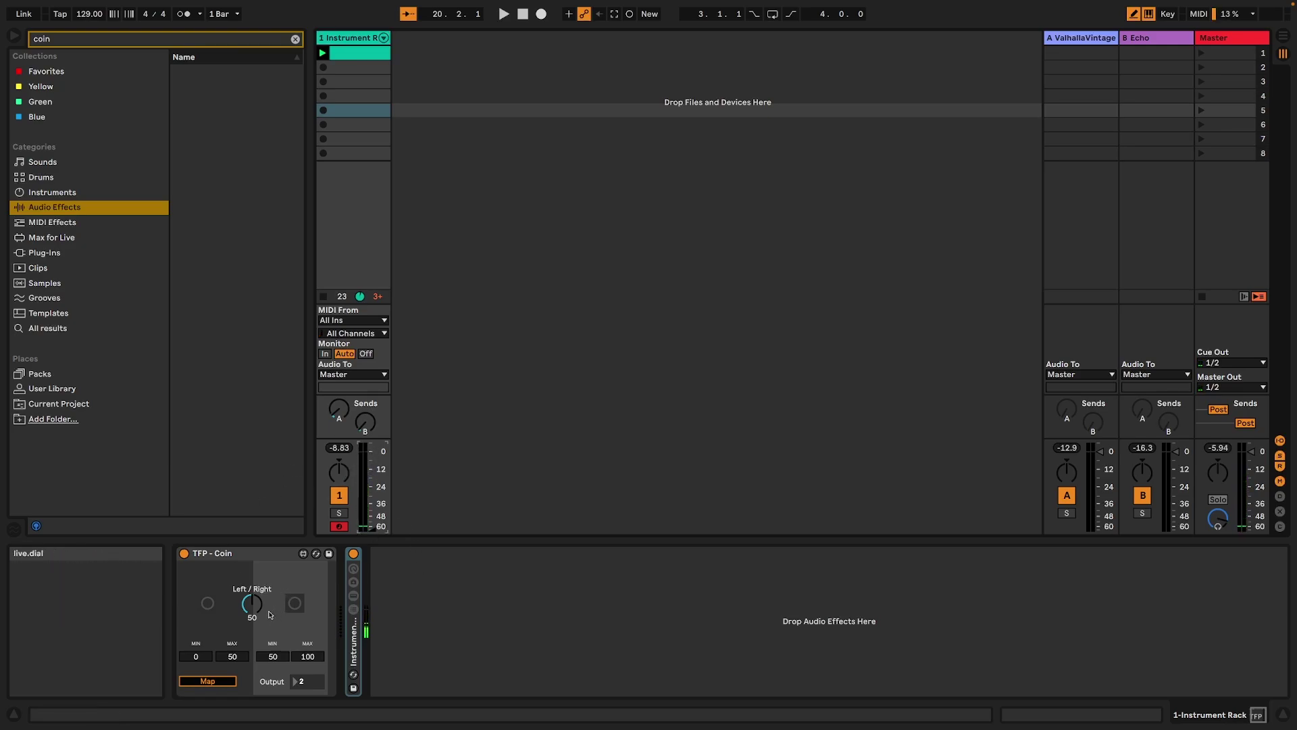
- Trigger more notes and set the Coin's Left/Right probability to about 51
{"action": "key", "text": "a"}
{"action": "key", "text": "a"}
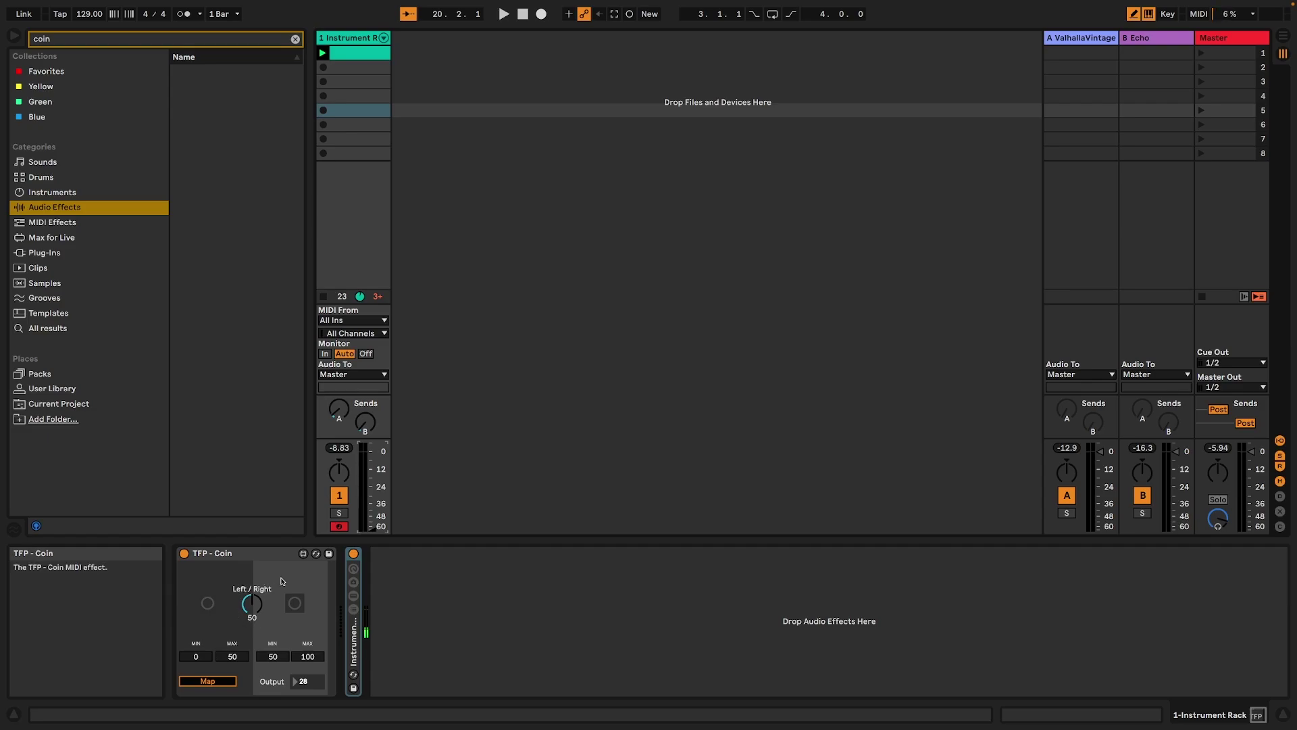
{"action": "key", "text": "a"}
{"action": "left_click_drag", "start_coordinate": [252, 603], "coordinate": [252, 638]}
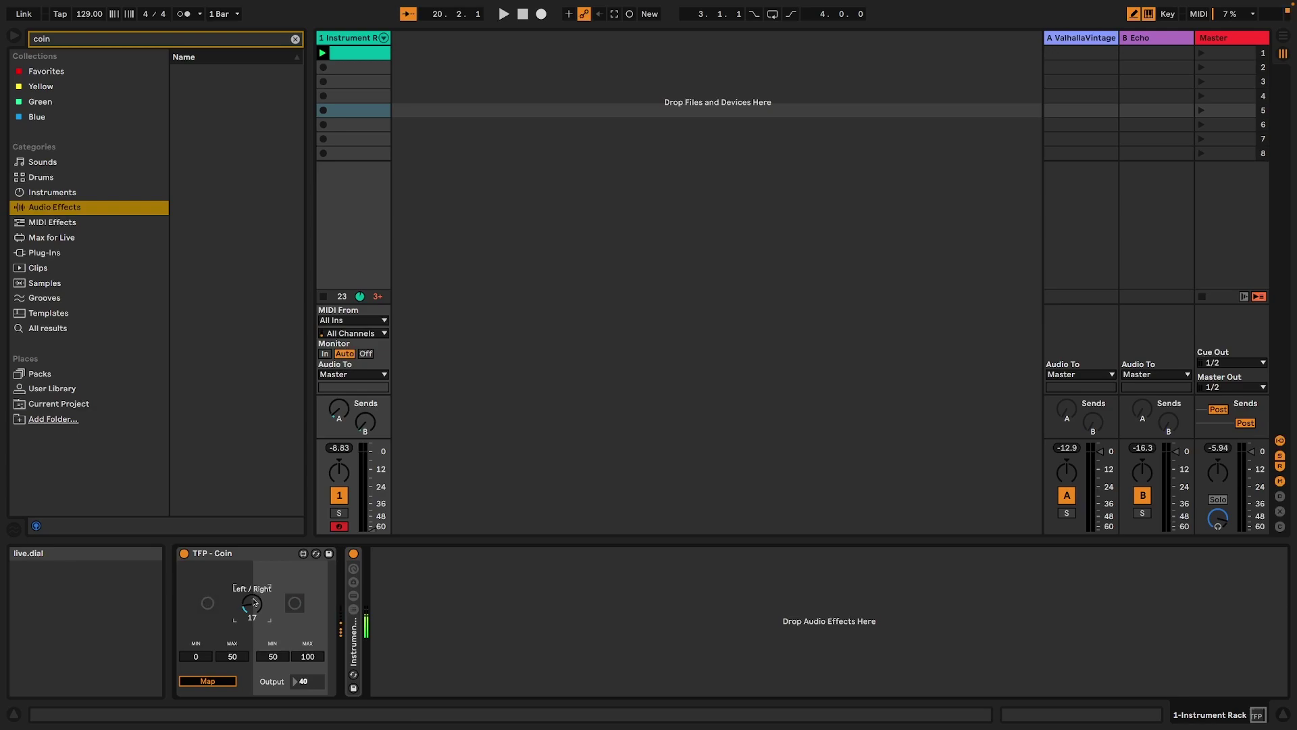
{"action": "mouse_move", "coordinate": [252, 611]}
{"action": "left_mouse_down"}
{"action": "mouse_move", "coordinate": [253, 590]}
{"action": "mouse_move", "coordinate": [252, 628]}
{"action": "left_mouse_up"}
- Reset the Coin's Left/Right probability to zero, toggle Map, and nudge it up to 8
{"action": "double_click", "coordinate": [255, 602]}
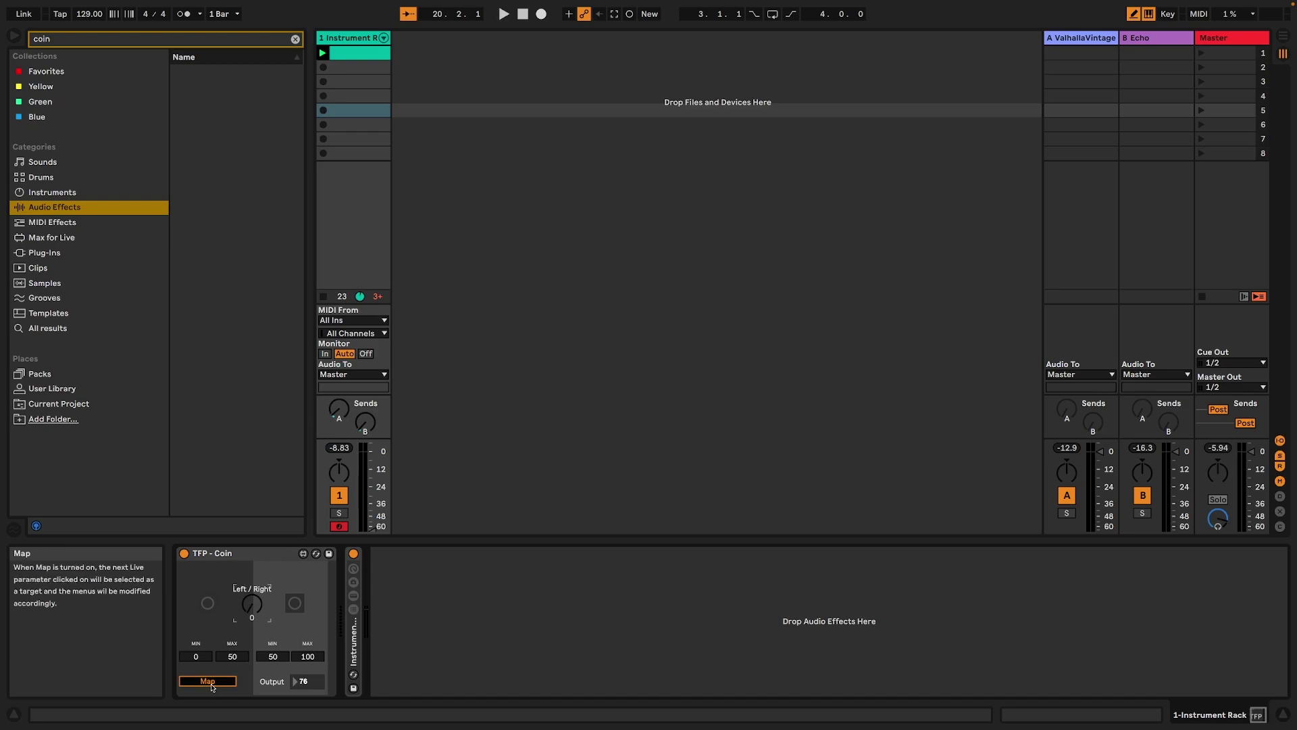
{"action": "left_click", "coordinate": [221, 681]}
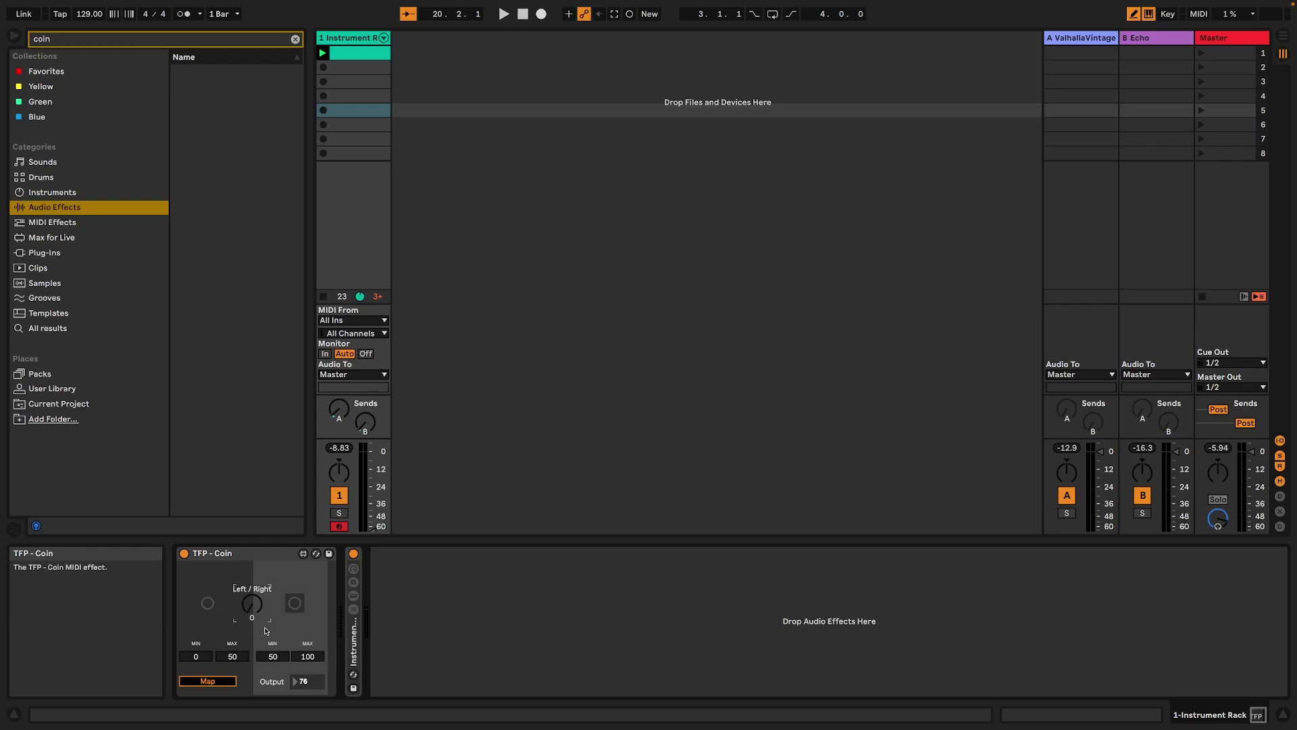
{"action": "left_click_drag", "start_coordinate": [252, 603], "coordinate": [252, 603]}
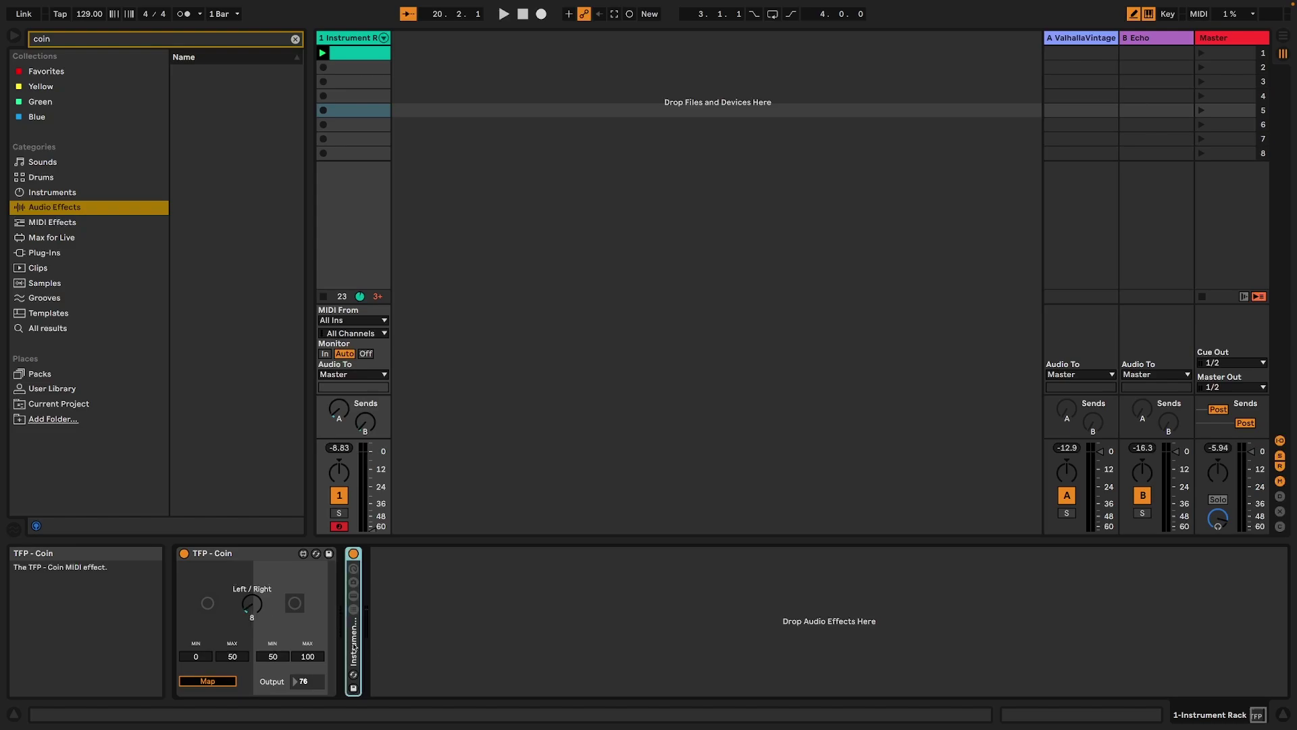
- Expand the Instrument Rack and map the TFP - Coin output to Macro 1
{"action": "double_click", "coordinate": [355, 646]}
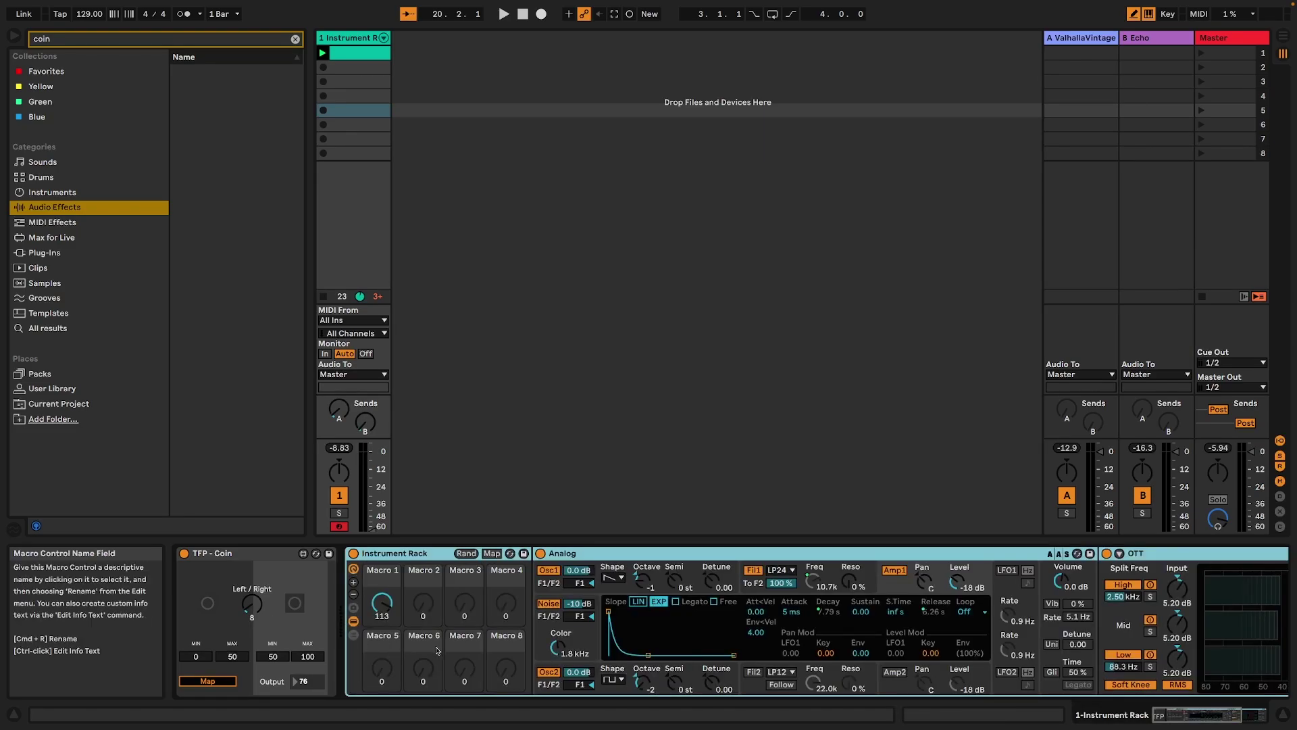
{"action": "left_click", "coordinate": [341, 611]}
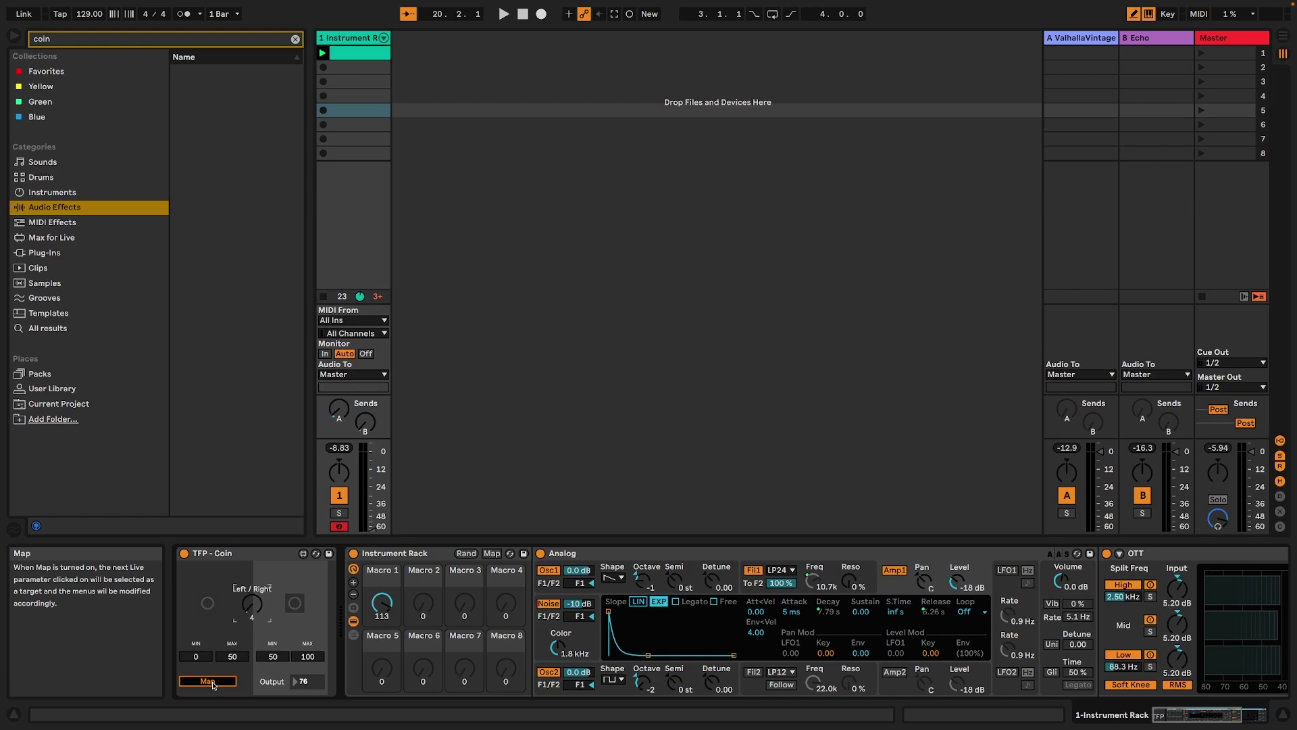
{"action": "left_click", "coordinate": [210, 682]}
{"action": "left_click", "coordinate": [382, 602]}
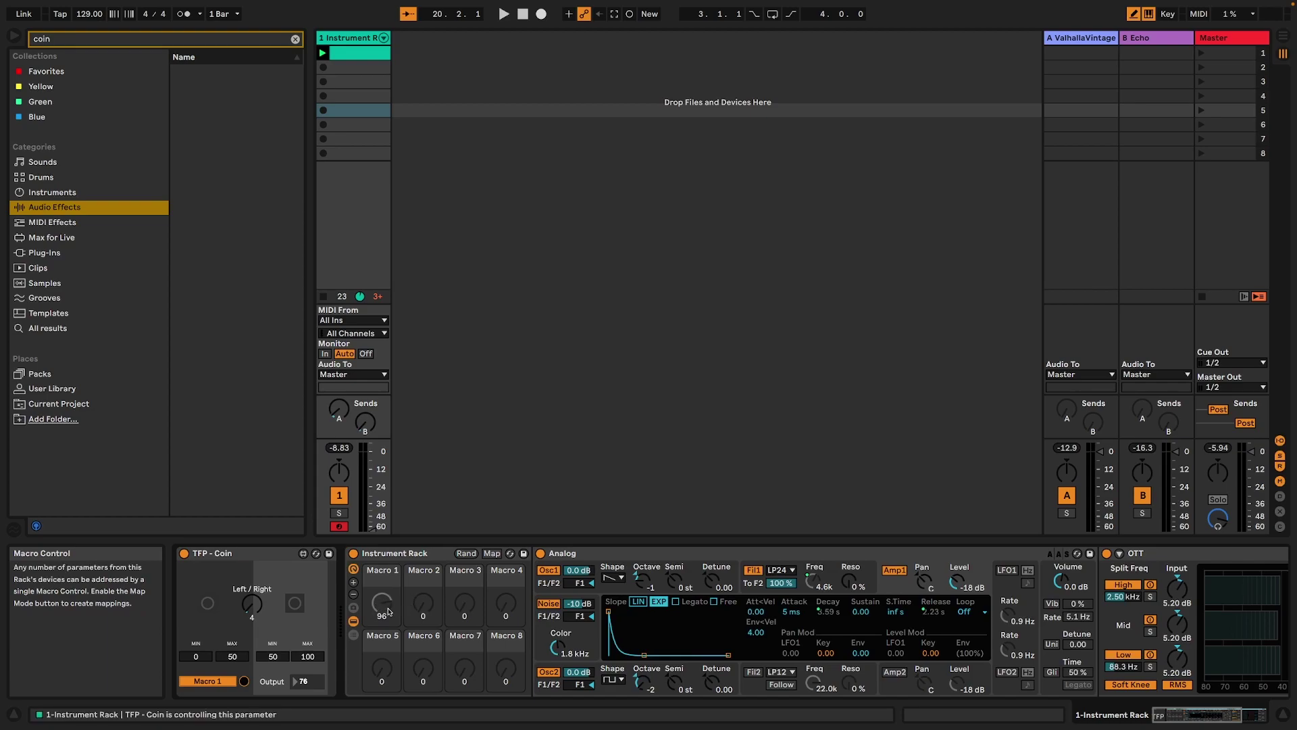
- Give the Coin a left range of 17–41 and a right range of 86–100
{"action": "mouse_move", "coordinate": [232, 656]}
{"action": "left_mouse_down"}
{"action": "mouse_move", "coordinate": [232, 669]}
{"action": "mouse_move", "coordinate": [196, 648]}
{"action": "mouse_move", "coordinate": [215, 663]}
{"action": "left_mouse_up"}
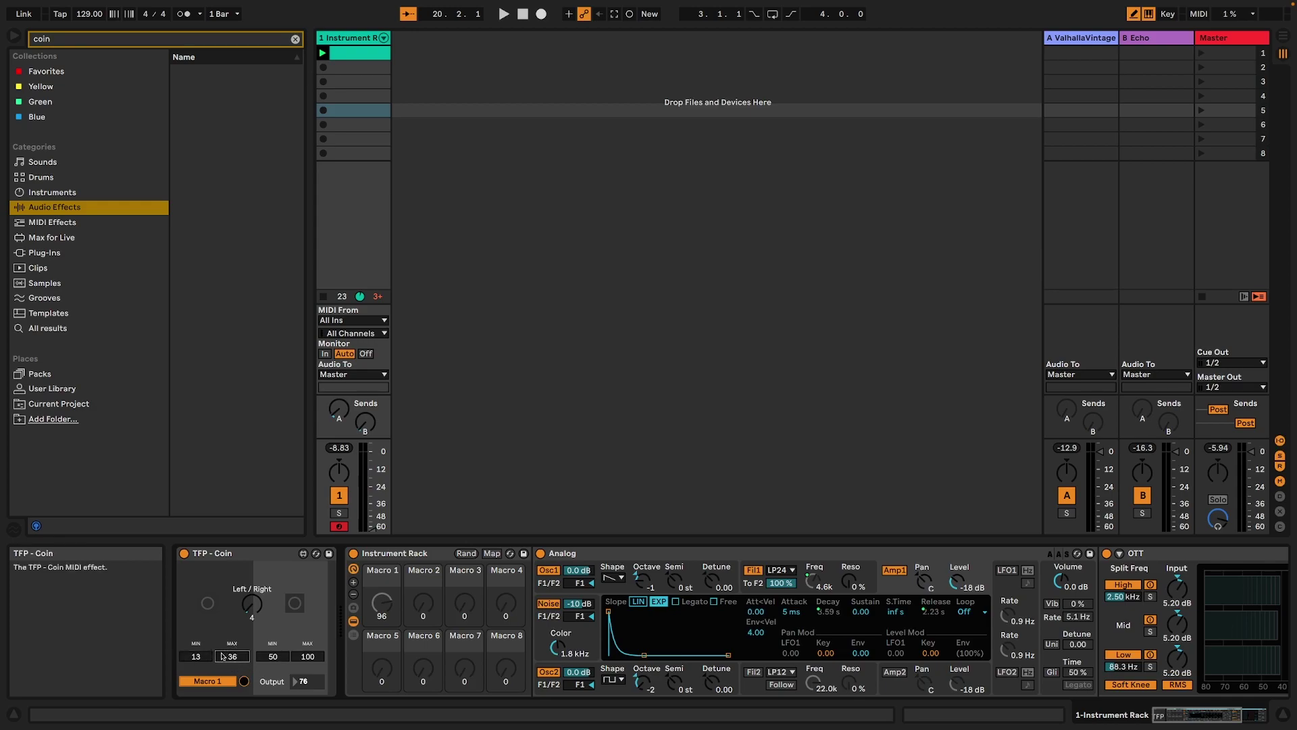
{"action": "left_click", "coordinate": [196, 656]}
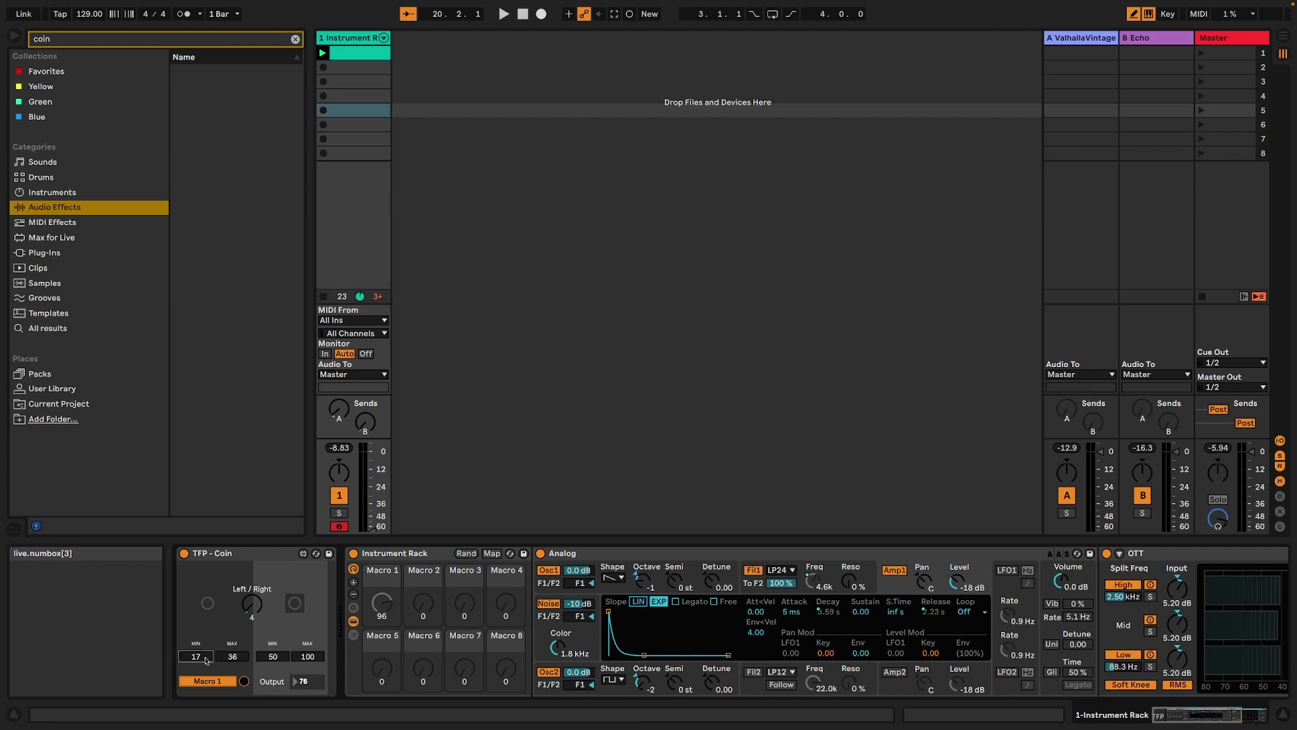
{"action": "left_click_drag", "start_coordinate": [232, 656], "coordinate": [273, 645]}
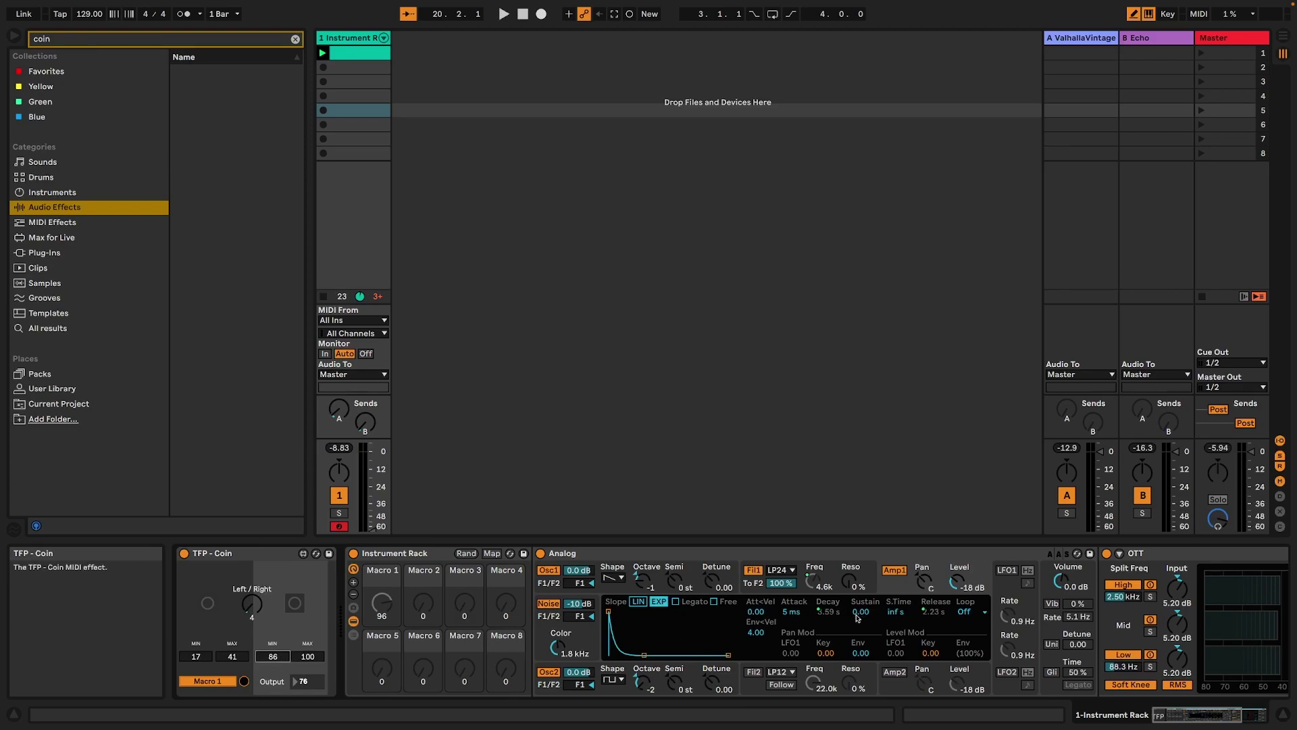
{"action": "left_click", "coordinate": [320, 621]}
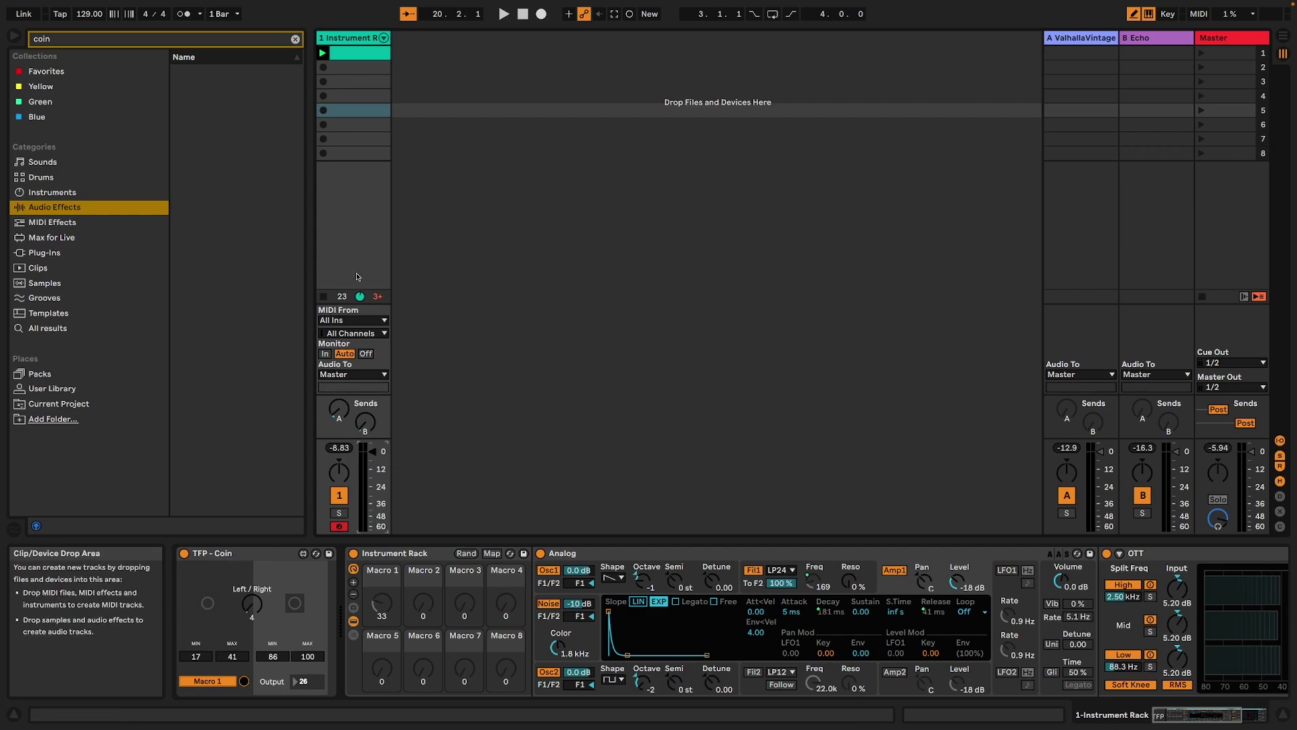
- Launch the first clip, lower the right maximum to 95, and sweep Left/Right during playback
{"action": "left_click", "coordinate": [322, 54]}
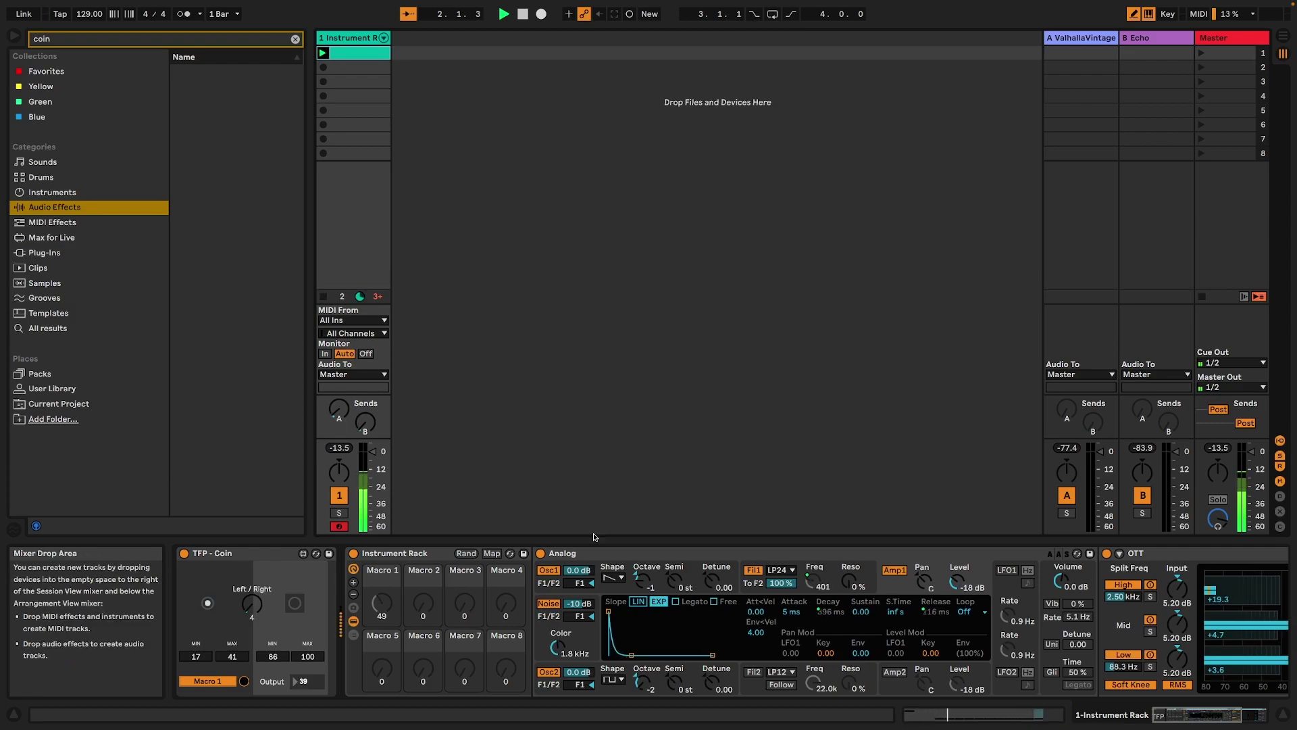
{"action": "left_click", "coordinate": [252, 612]}
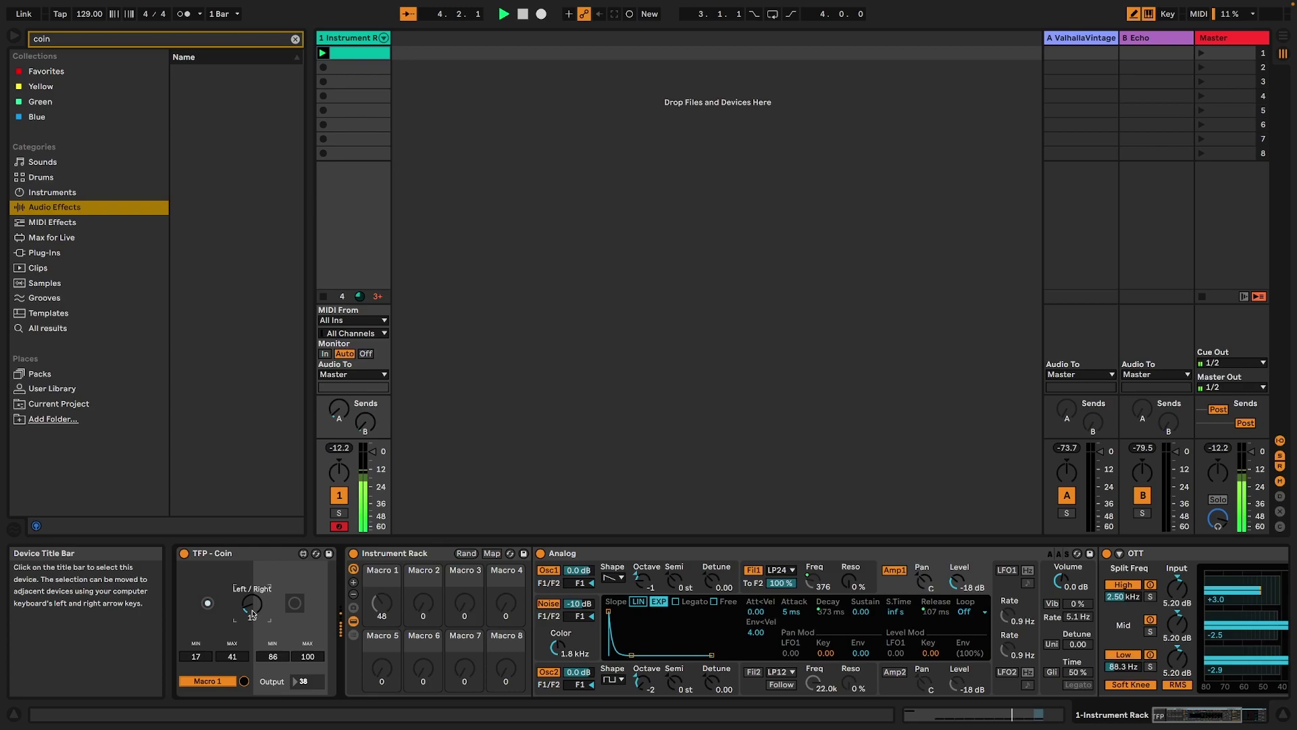
{"action": "left_click_drag", "start_coordinate": [307, 656], "coordinate": [307, 662]}
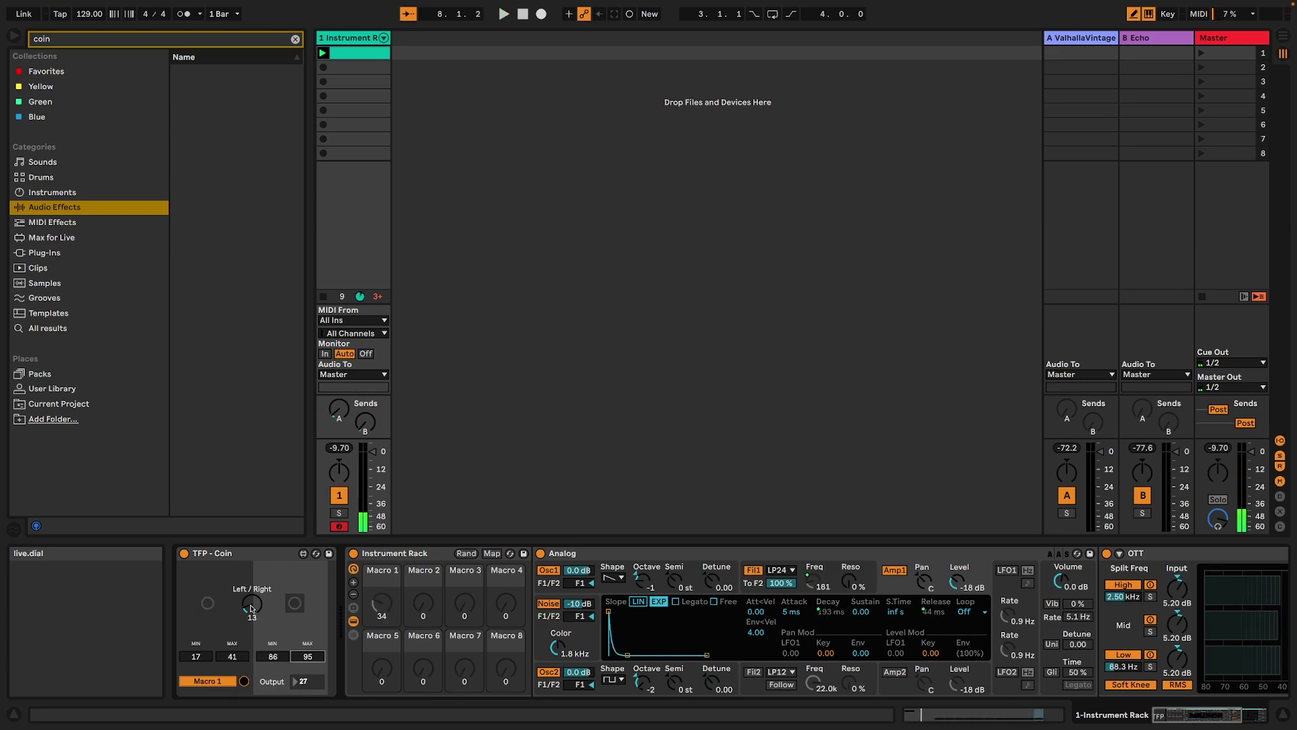
{"action": "left_click_drag", "start_coordinate": [252, 611], "coordinate": [251, 621]}
{"action": "key", "text": "space"}
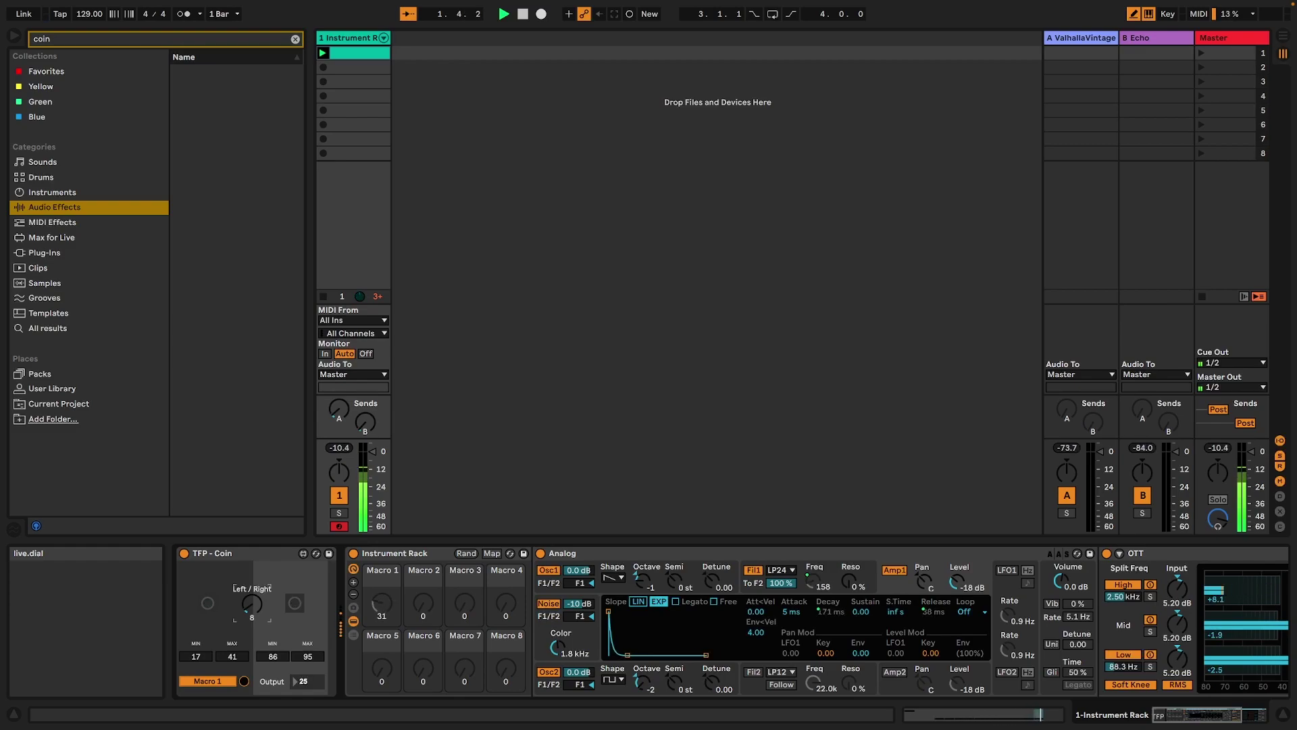
{"action": "left_click_drag", "start_coordinate": [251, 611], "coordinate": [252, 574]}
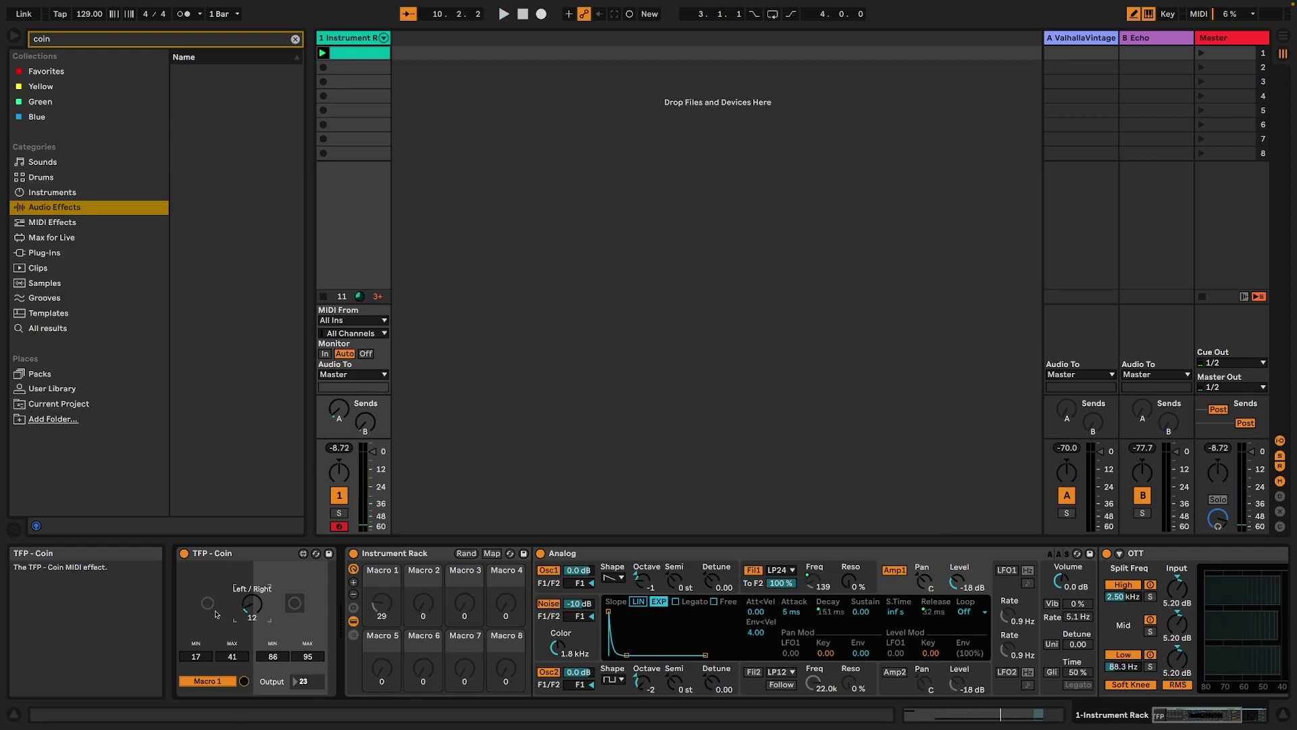
- Load a second TFP - Coin with ranges 0–4 and 85–100, mapped to track 1's Send A
{"action": "left_click", "coordinate": [43, 239]}
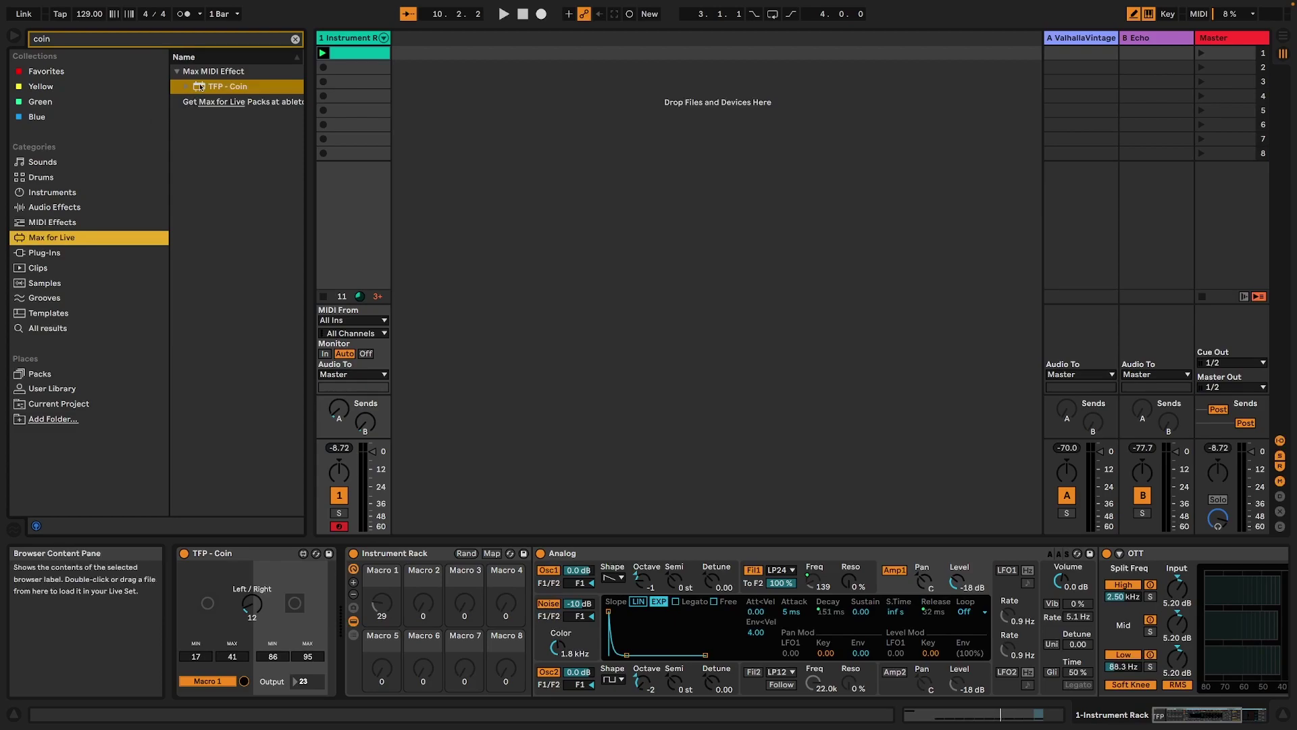
{"action": "double_click", "coordinate": [201, 87]}
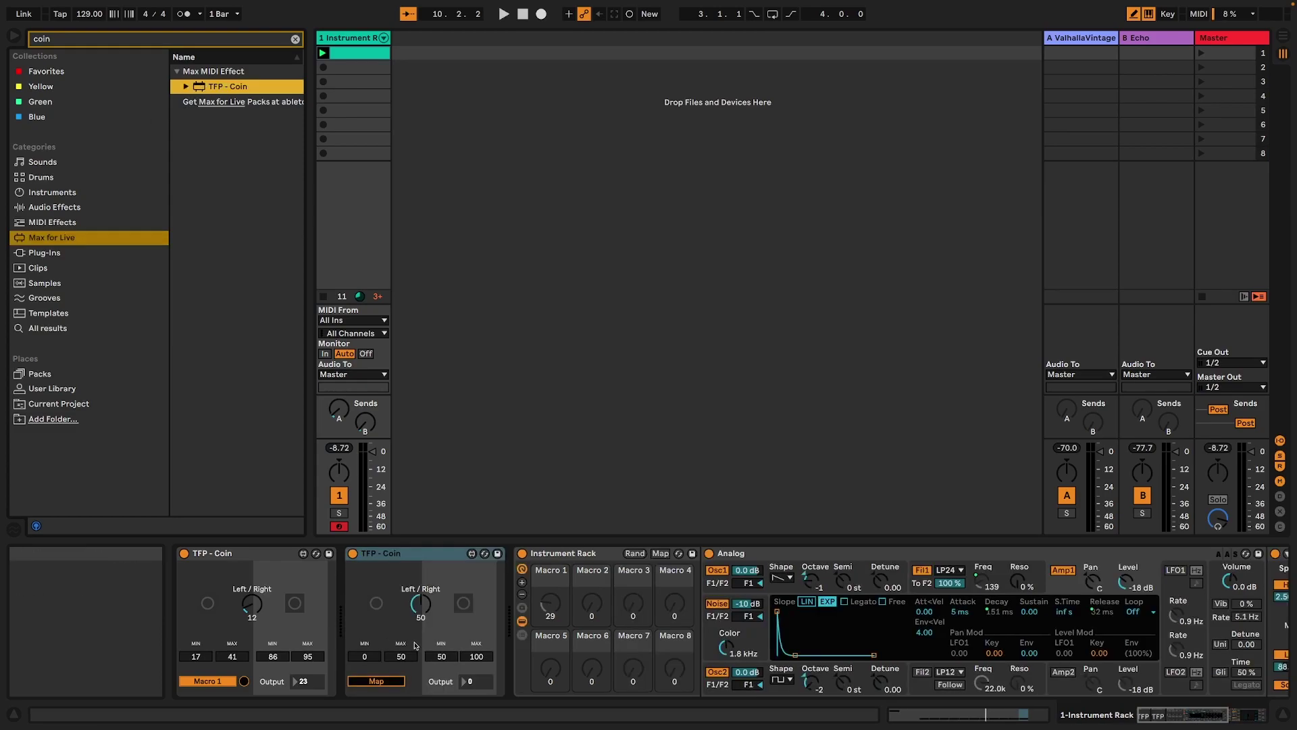
{"action": "left_click_drag", "start_coordinate": [403, 656], "coordinate": [402, 673]}
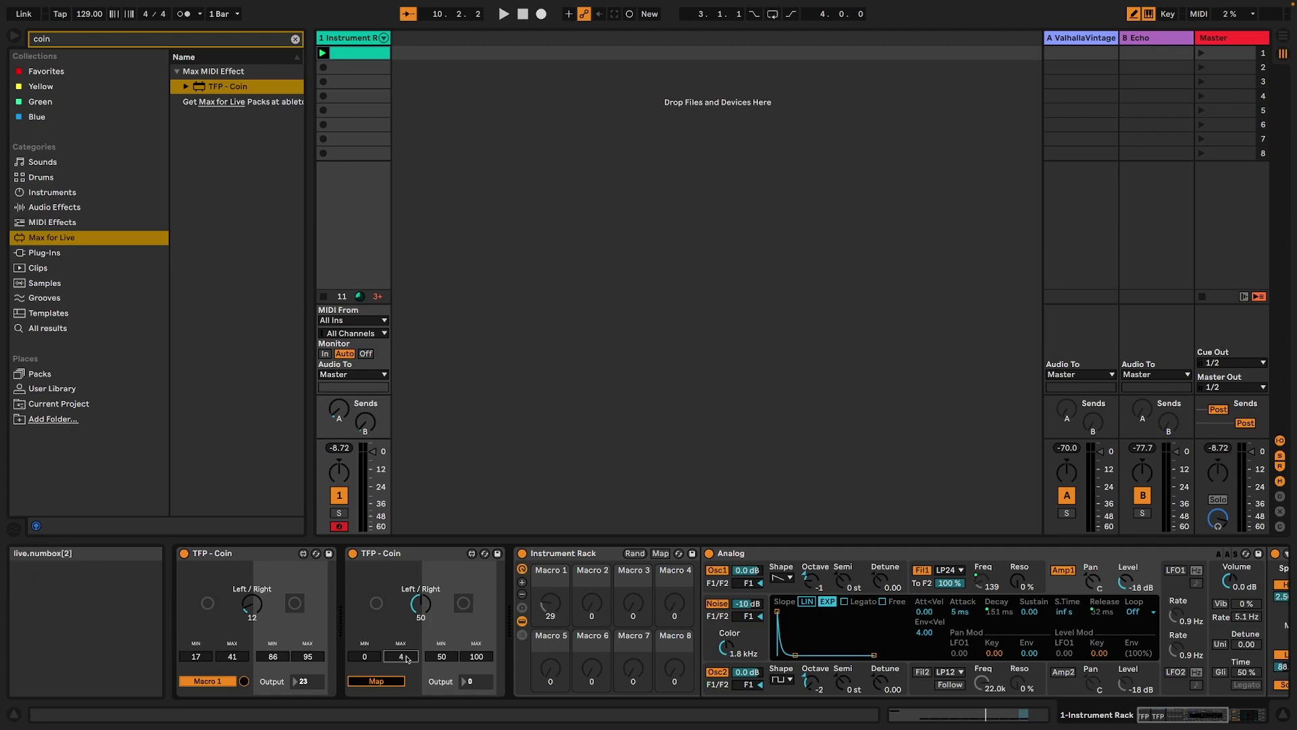
{"action": "left_click", "coordinate": [424, 609]}
{"action": "left_click_drag", "start_coordinate": [426, 618], "coordinate": [426, 634]}
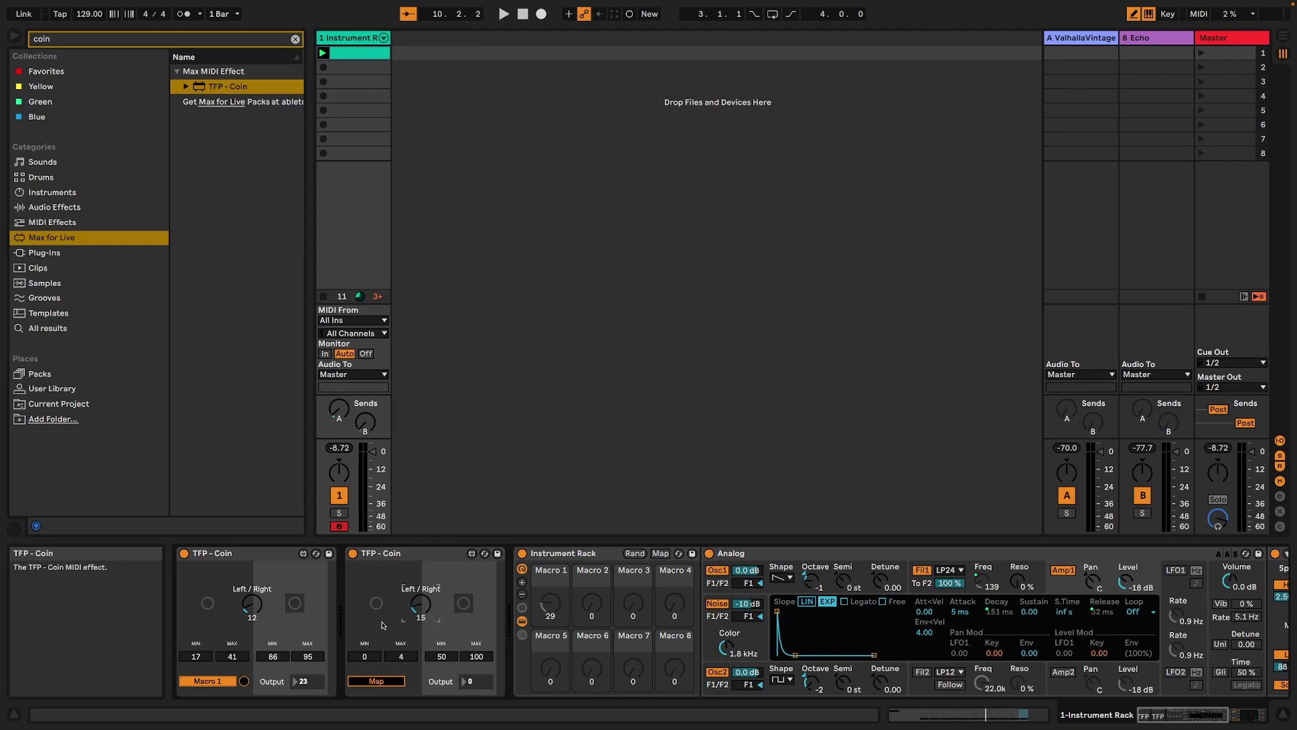
{"action": "left_click_drag", "start_coordinate": [445, 661], "coordinate": [445, 642]}
{"action": "left_click", "coordinate": [377, 681]}
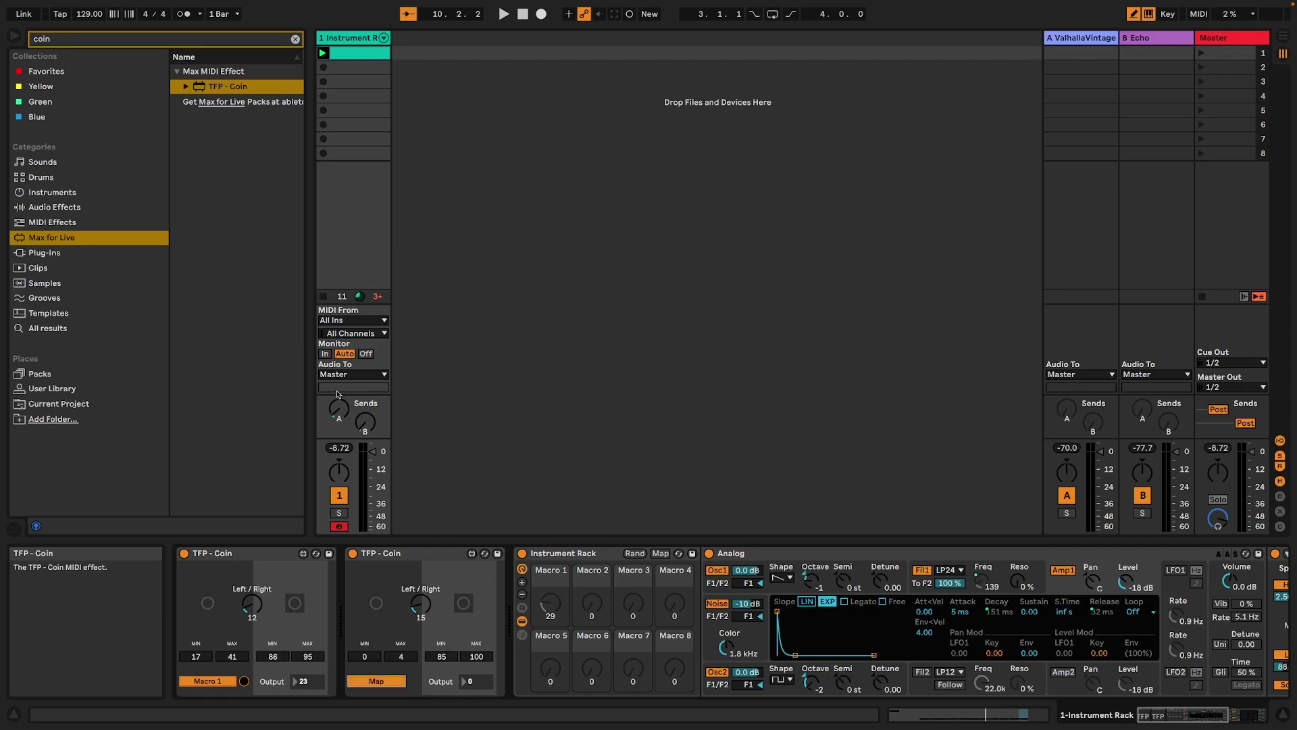
{"action": "left_click", "coordinate": [341, 412]}
- Nudge the second Coin's Left/Right down and, while playing, lower its upper maximum to 75
{"action": "left_click_drag", "start_coordinate": [420, 603], "coordinate": [420, 611]}
{"action": "key", "text": "space"}
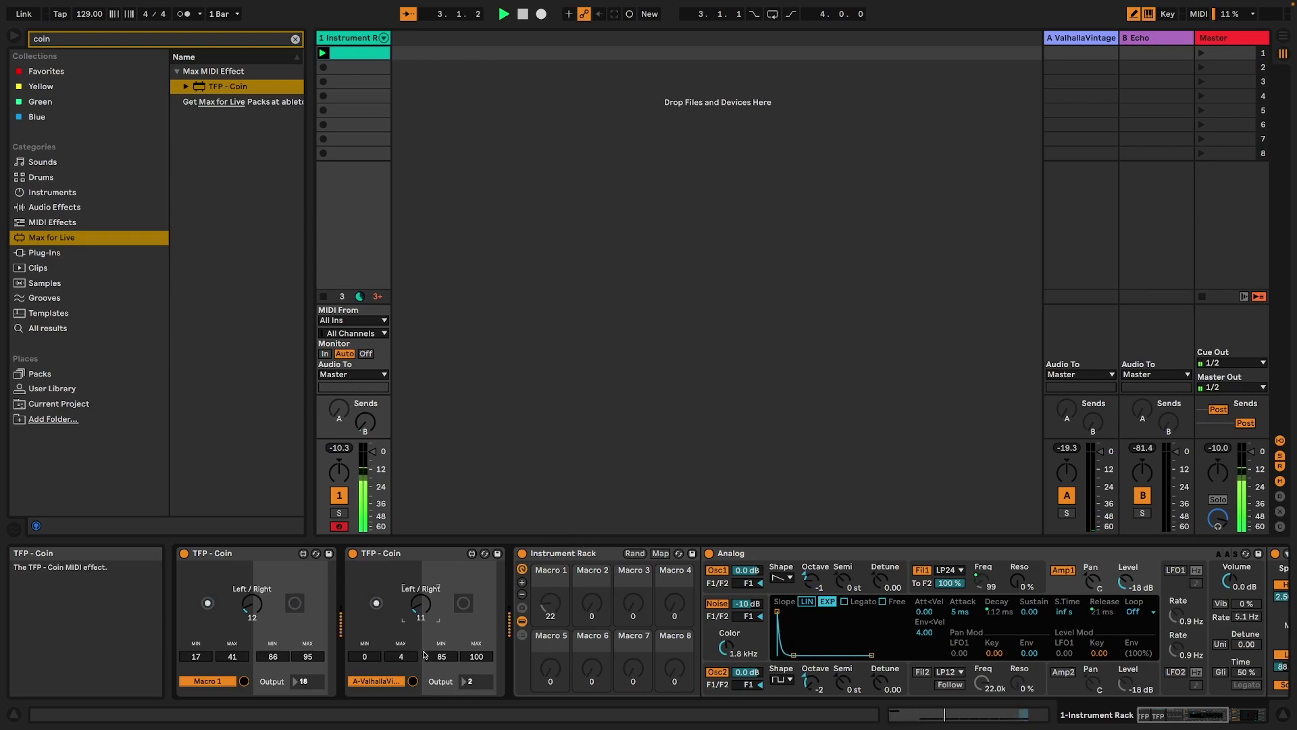
{"action": "left_click_drag", "start_coordinate": [476, 656], "coordinate": [473, 665]}
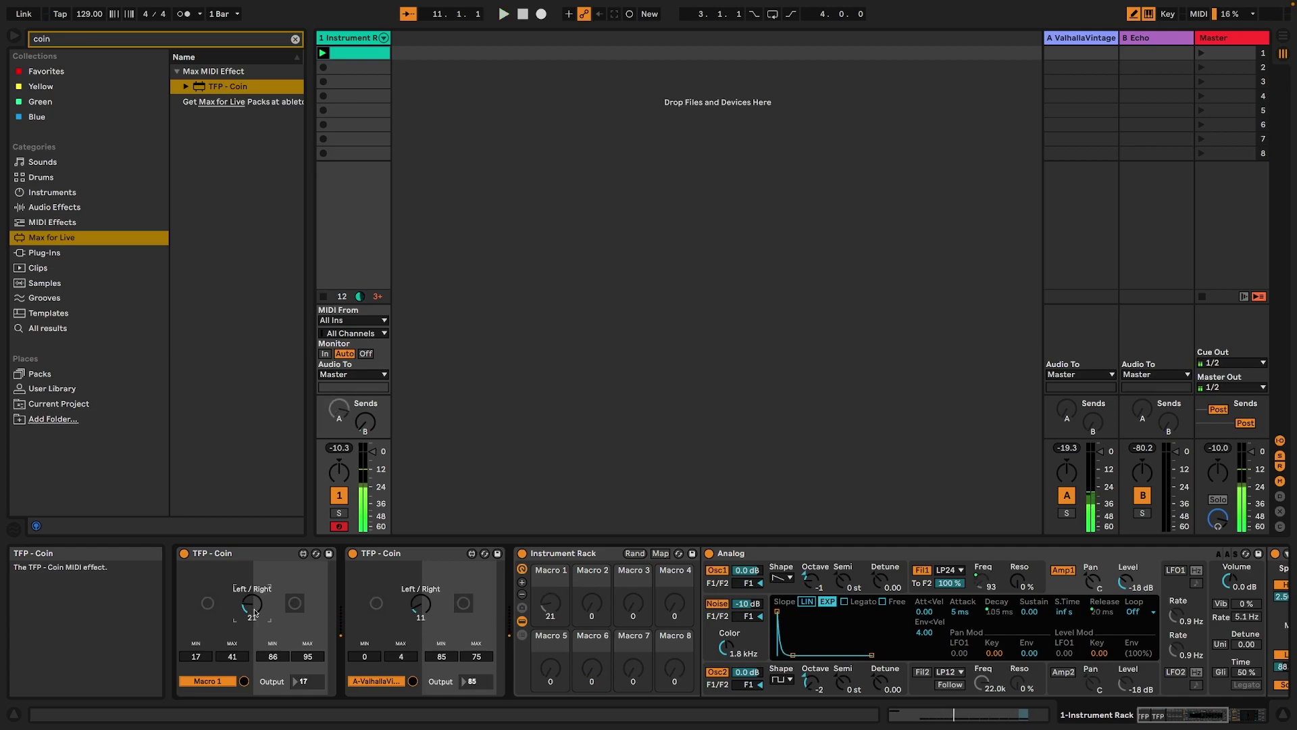
- Add a third TFP - Coin mapped to Send B (Echo) with upper range 65–97
{"action": "double_click", "coordinate": [229, 87]}
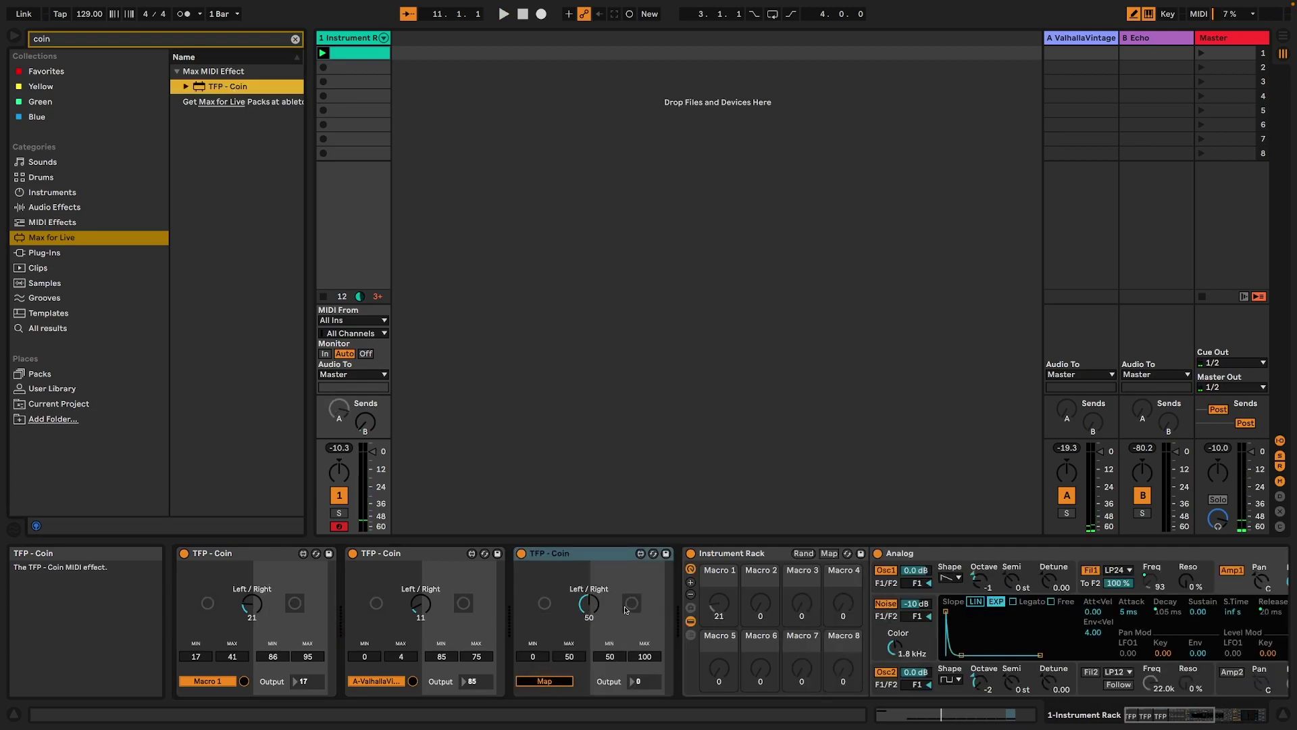
{"action": "left_click", "coordinate": [545, 681]}
{"action": "left_click", "coordinate": [364, 422]}
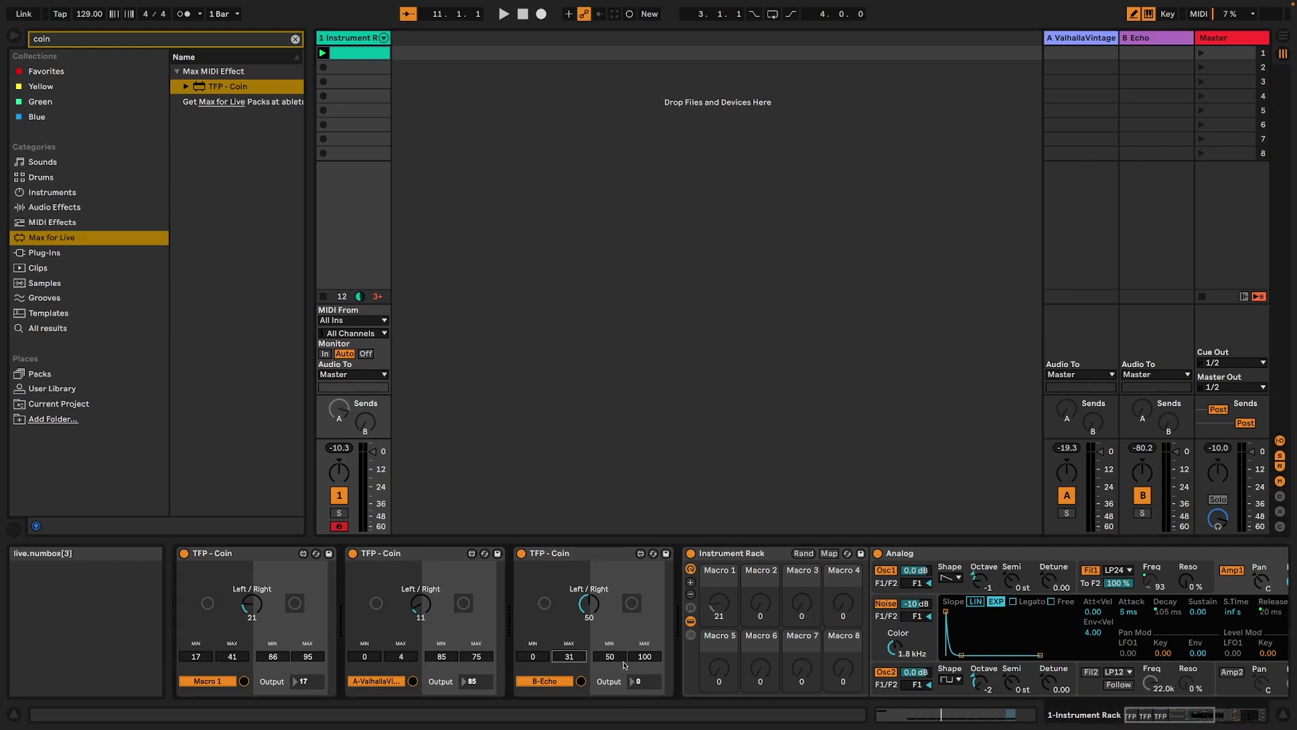
{"action": "left_click_drag", "start_coordinate": [609, 657], "coordinate": [616, 651]}
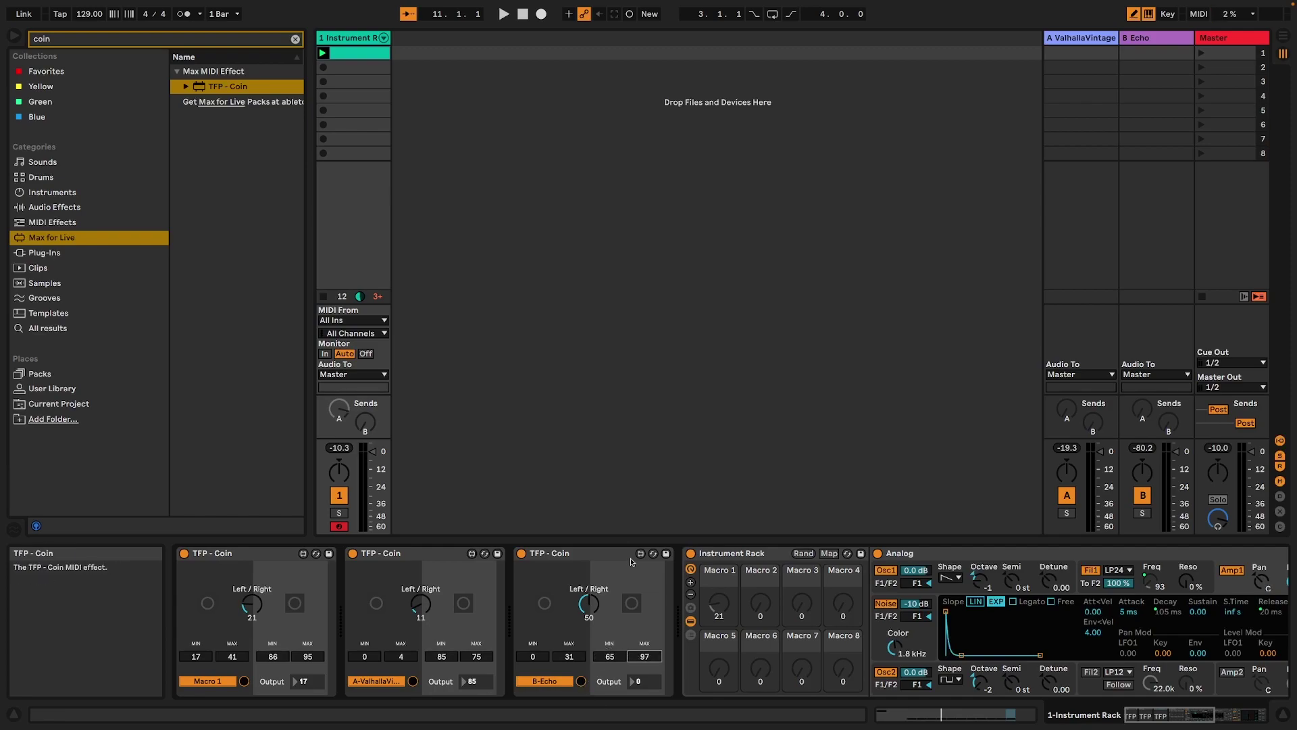
- During playback, lower the Left/Right values and set the second Coin's upper range to 57–86
{"action": "key", "text": "space"}
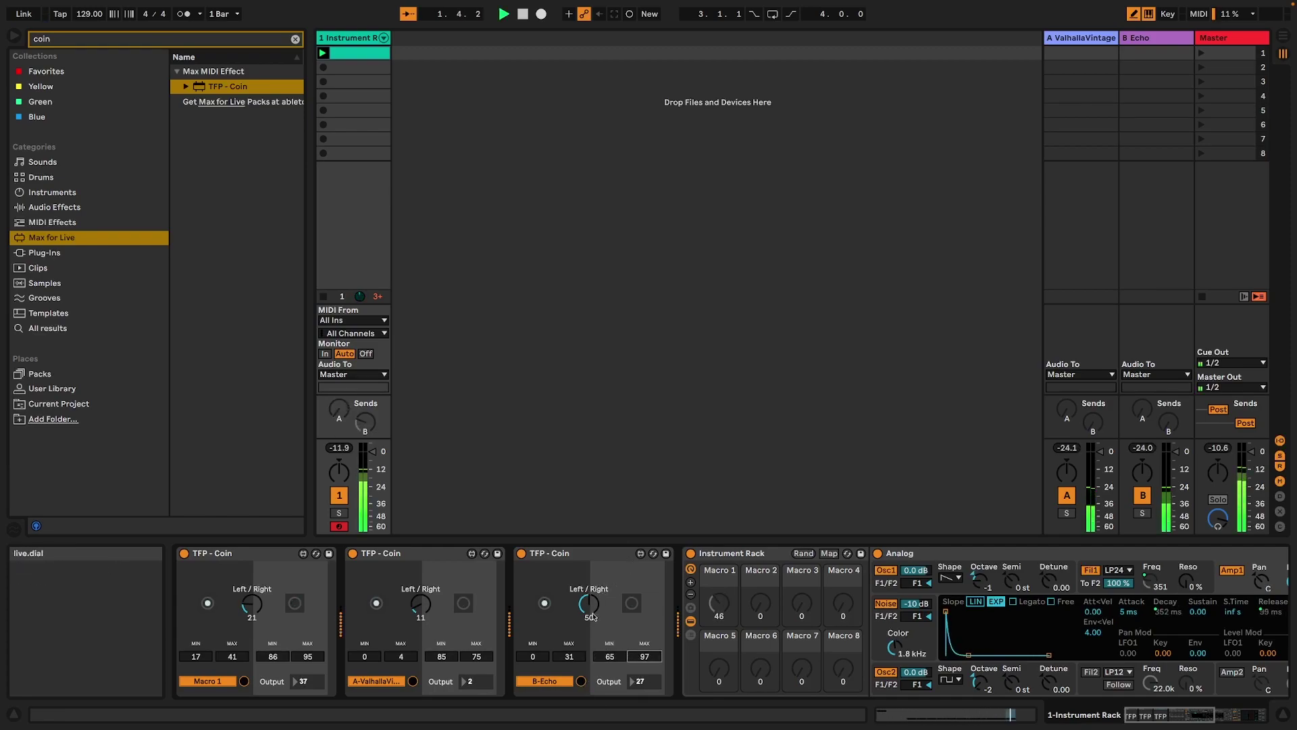
{"action": "mouse_move", "coordinate": [592, 616]}
{"action": "left_mouse_down"}
{"action": "mouse_move", "coordinate": [591, 633]}
{"action": "mouse_move", "coordinate": [590, 613]}
{"action": "left_mouse_up"}
{"action": "left_click", "coordinate": [420, 604]}
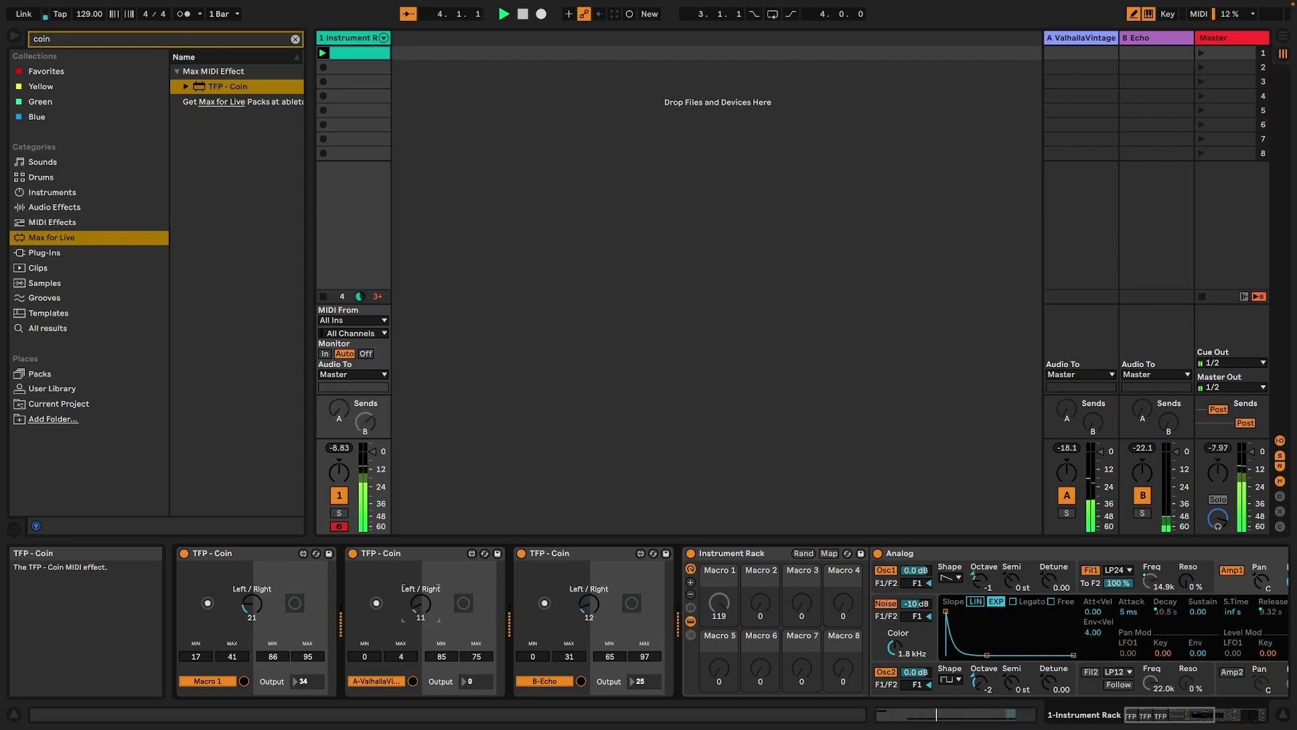
{"action": "left_click_drag", "start_coordinate": [421, 604], "coordinate": [421, 606]}
{"action": "mouse_move", "coordinate": [476, 656]}
{"action": "left_mouse_down"}
{"action": "mouse_move", "coordinate": [443, 676]}
{"action": "mouse_move", "coordinate": [478, 653]}
{"action": "left_mouse_up"}
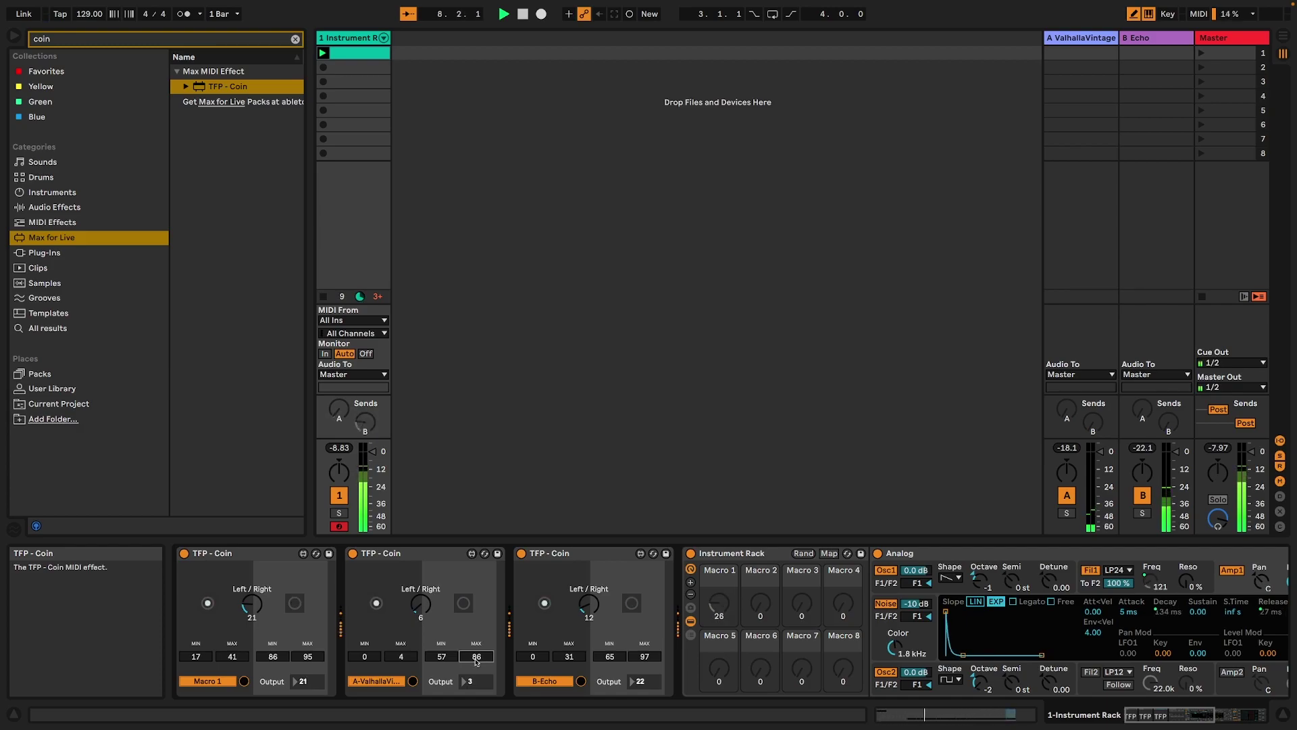
- Adjust the second Coin's upper maximum while the three chained devices play
{"action": "left_click_drag", "start_coordinate": [477, 662], "coordinate": [476, 663]}
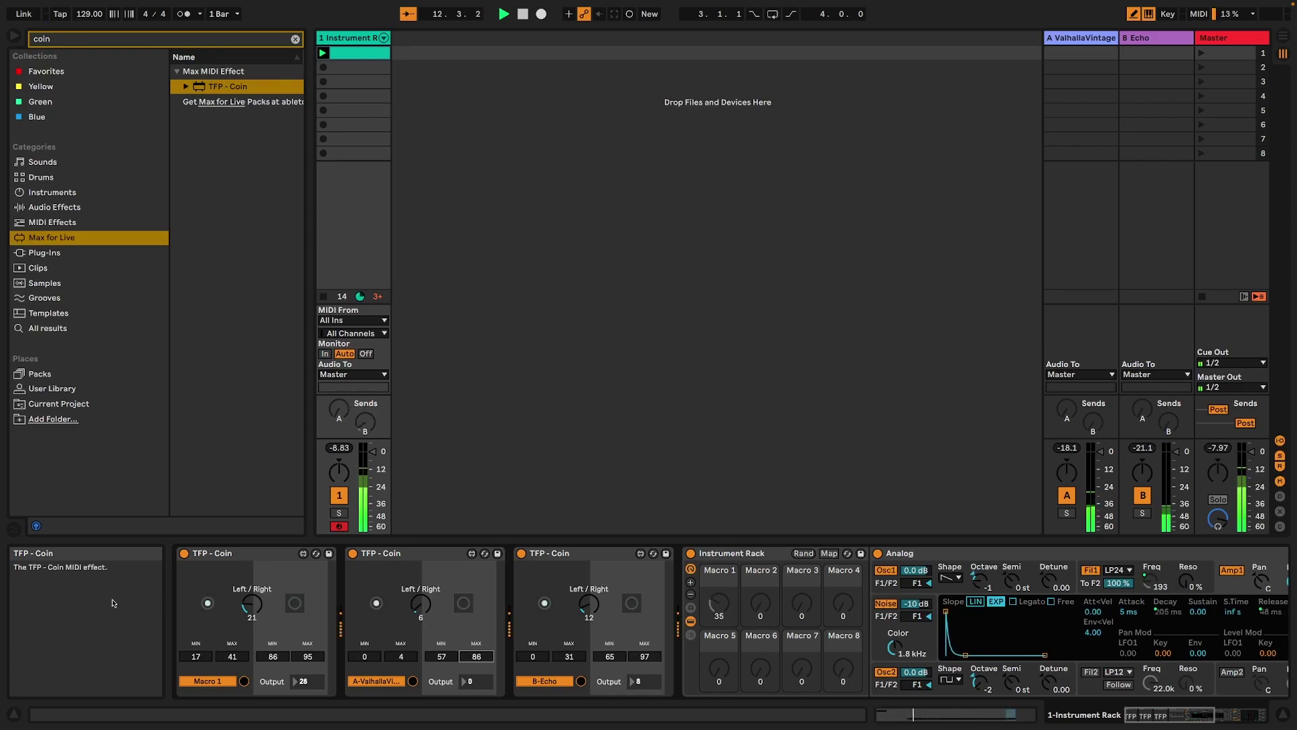